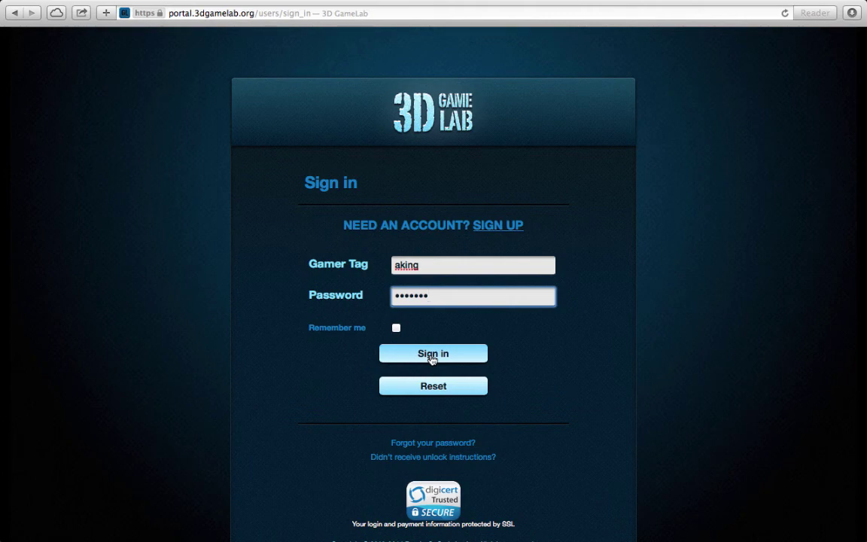
# Sign in to the portal with the entered credentials and dismiss the sign-in notification.
pyautogui.click(432, 353)
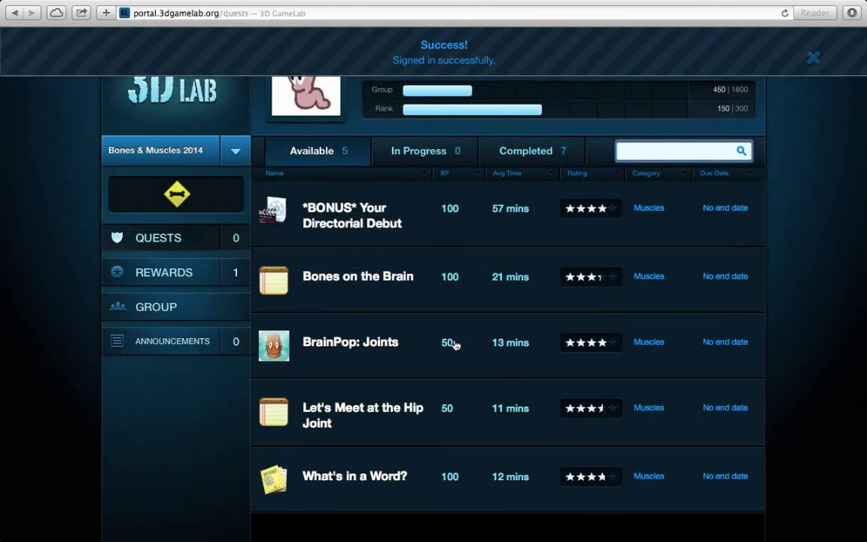
pyautogui.click(813, 57)
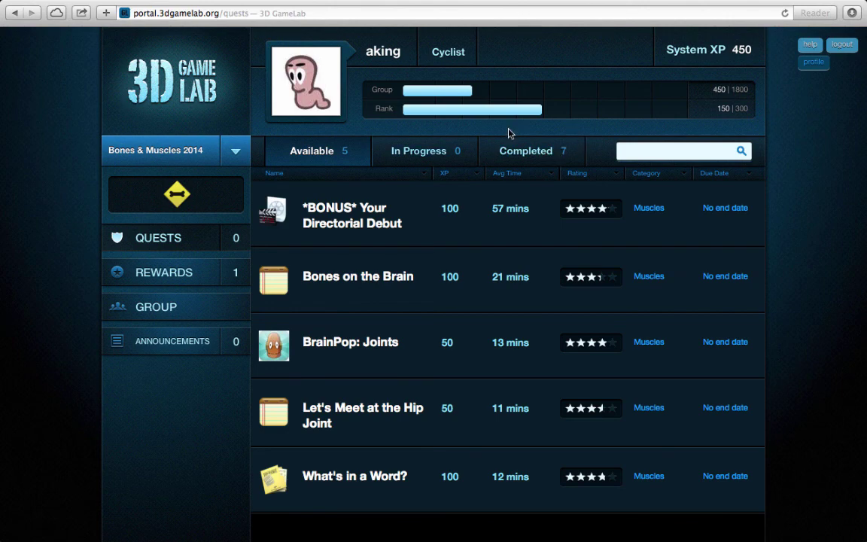
# Review the list of completed quests and return to the available quests.
pyautogui.click(525, 154)
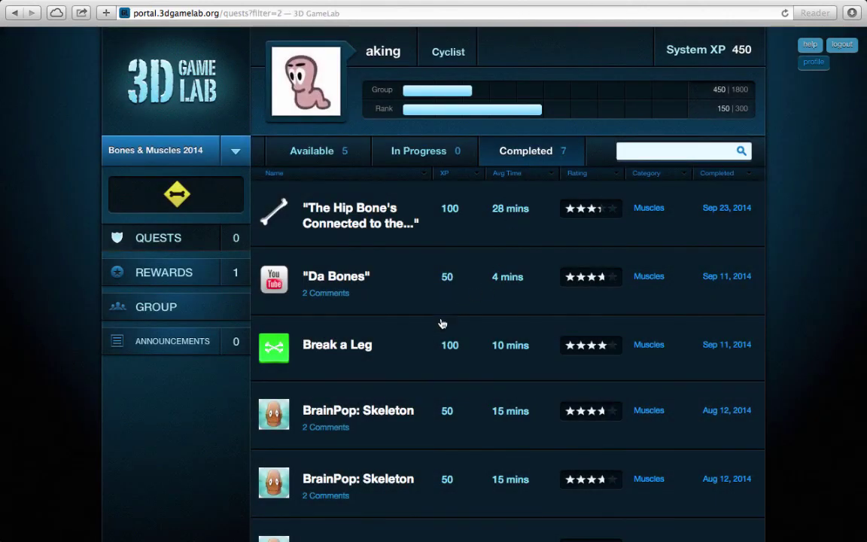
pyautogui.scroll(-3, 432, 367)
pyautogui.scroll(3, 433, 367)
pyautogui.click(326, 152)
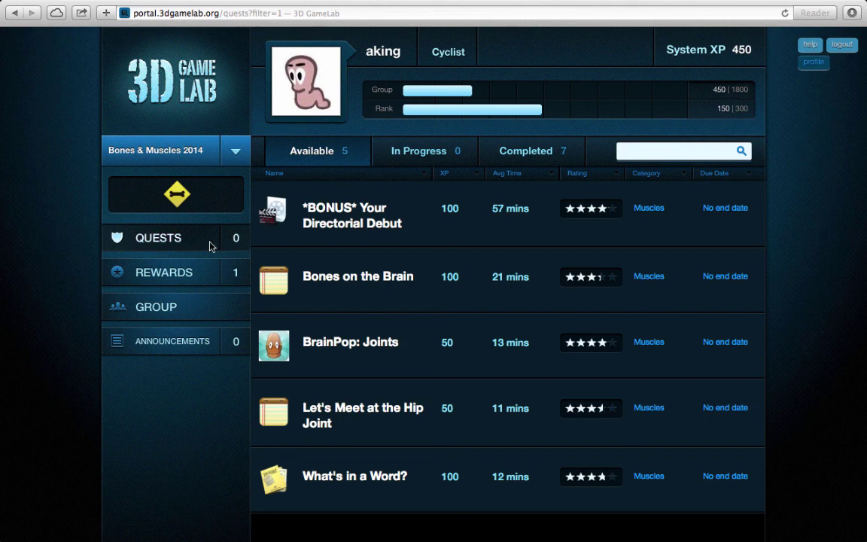
# Look through the rewards and view the details of the Swimmer badge.
pyautogui.click(156, 274)
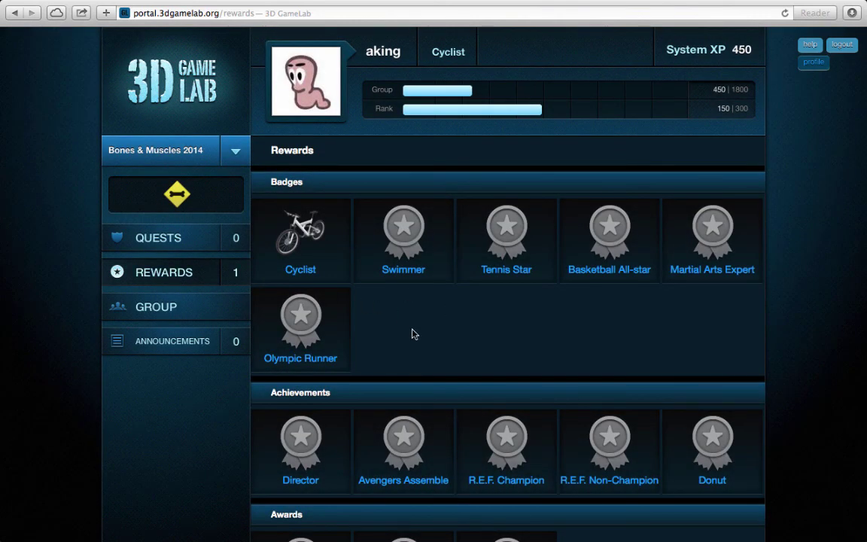
pyautogui.scroll(-3, 414, 334)
pyautogui.scroll(3, 413, 334)
pyautogui.click(409, 243)
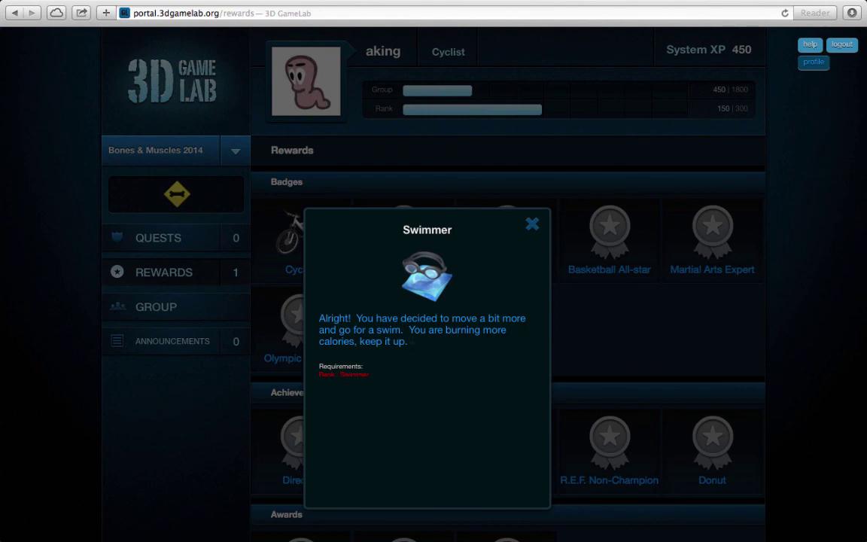
pyautogui.click(532, 225)
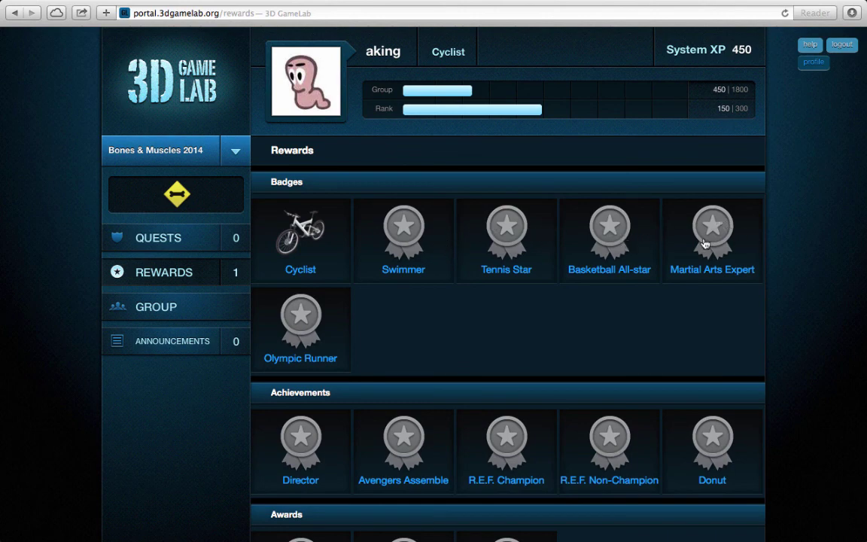
# View the description and requirements of the Director achievement.
pyautogui.scroll(-3, 428, 333)
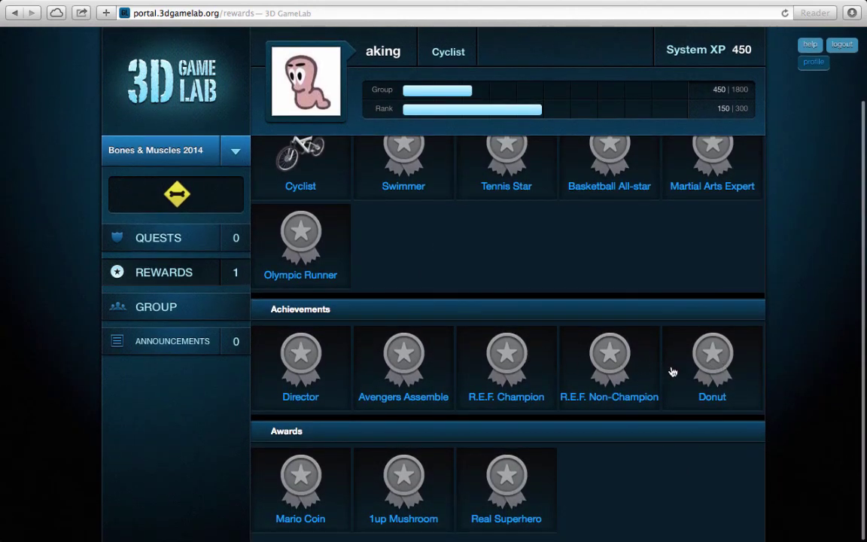
pyautogui.click(298, 370)
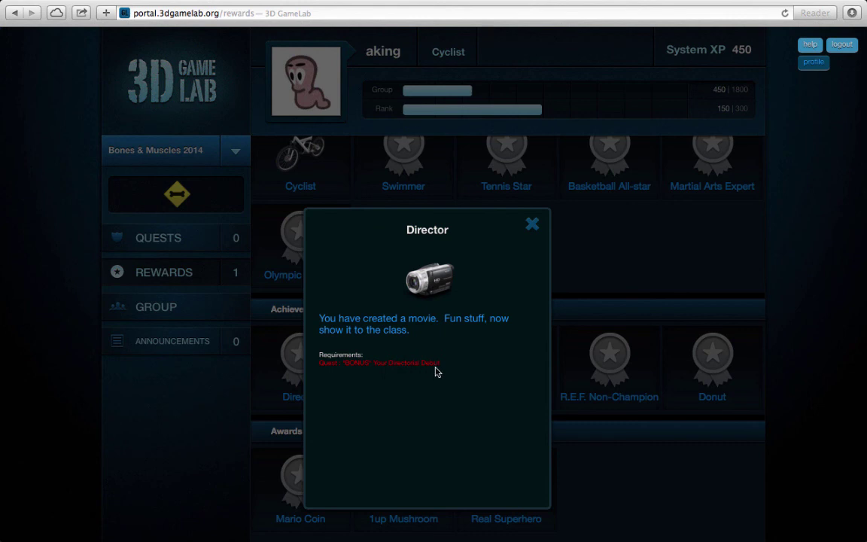
pyautogui.click(533, 224)
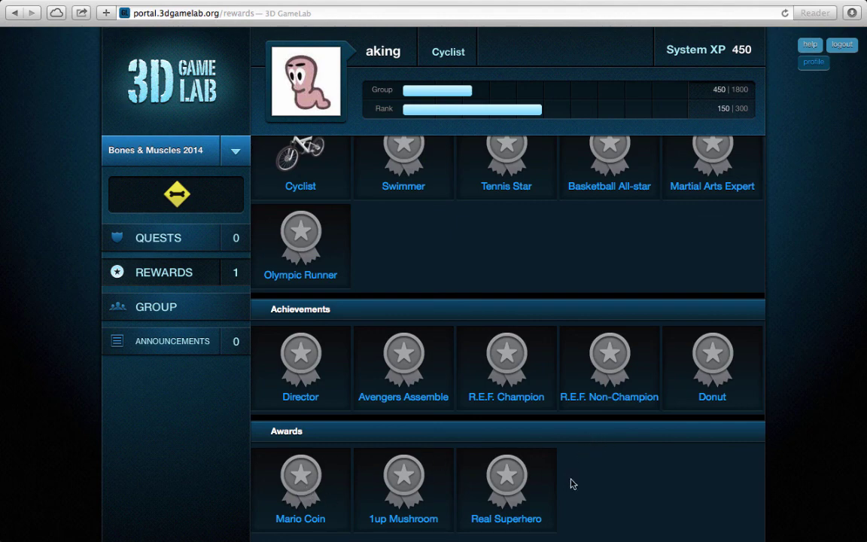
# View the details of the Mario Coin, 1up Mushroom and Real Superhero awards one after another.
pyautogui.click(307, 493)
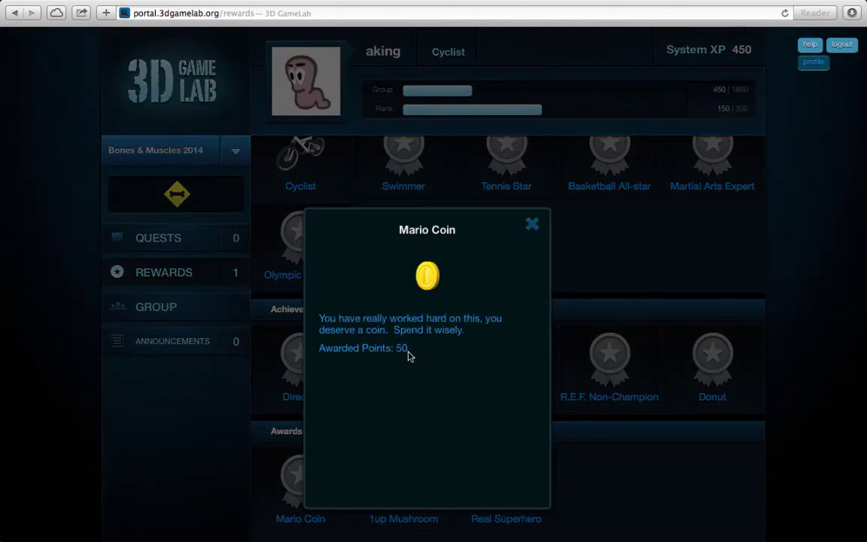
pyautogui.click(533, 226)
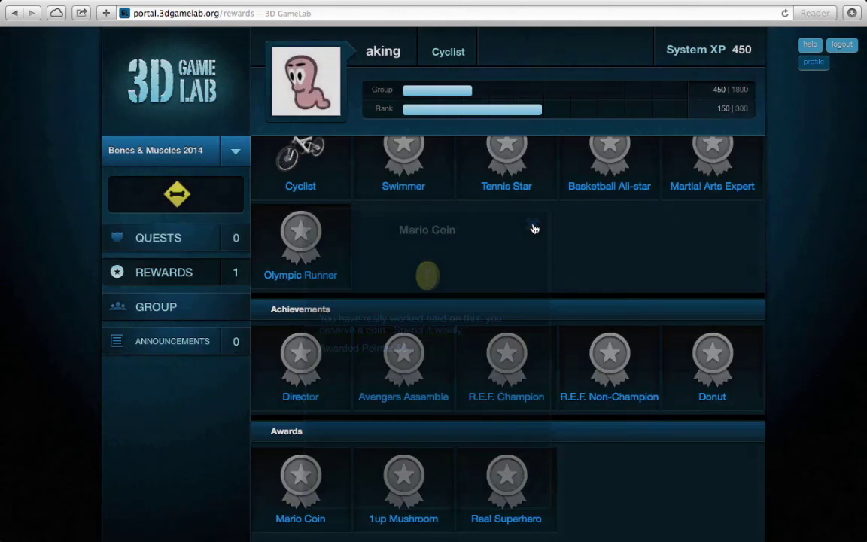
pyautogui.click(411, 482)
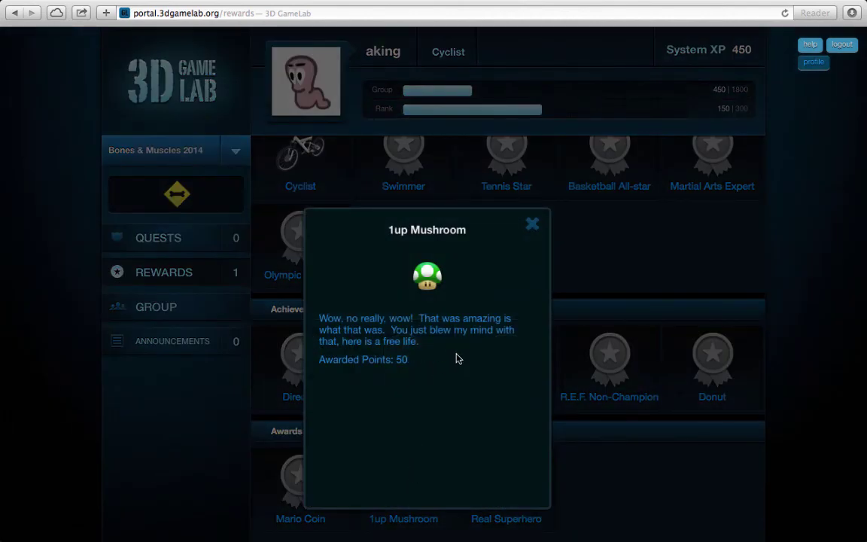
pyautogui.click(532, 225)
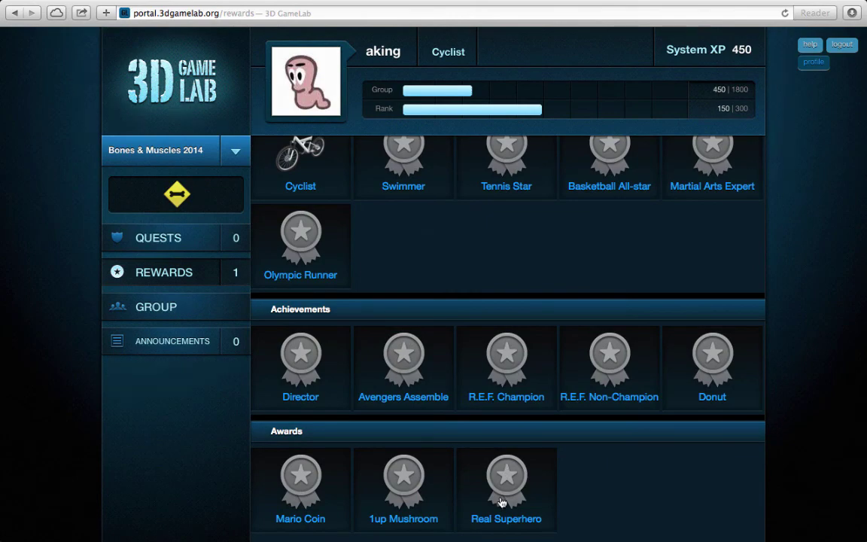
pyautogui.click(502, 501)
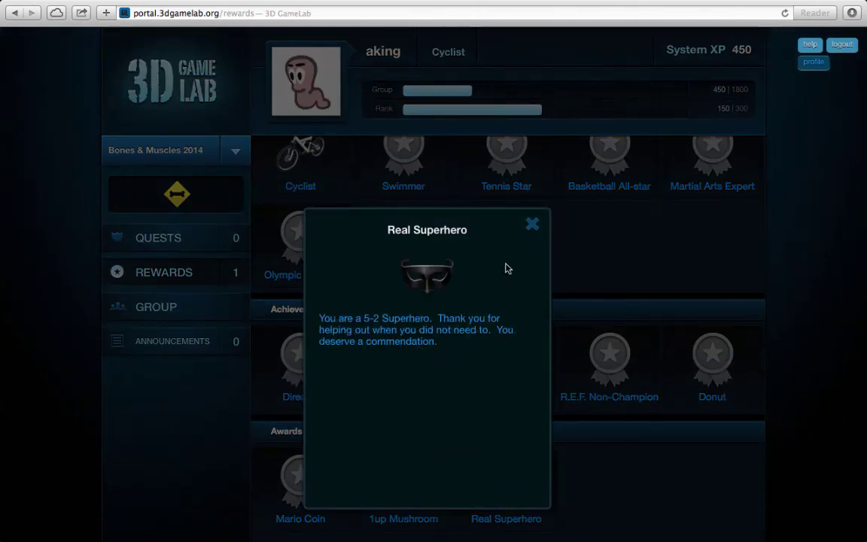
pyautogui.click(531, 225)
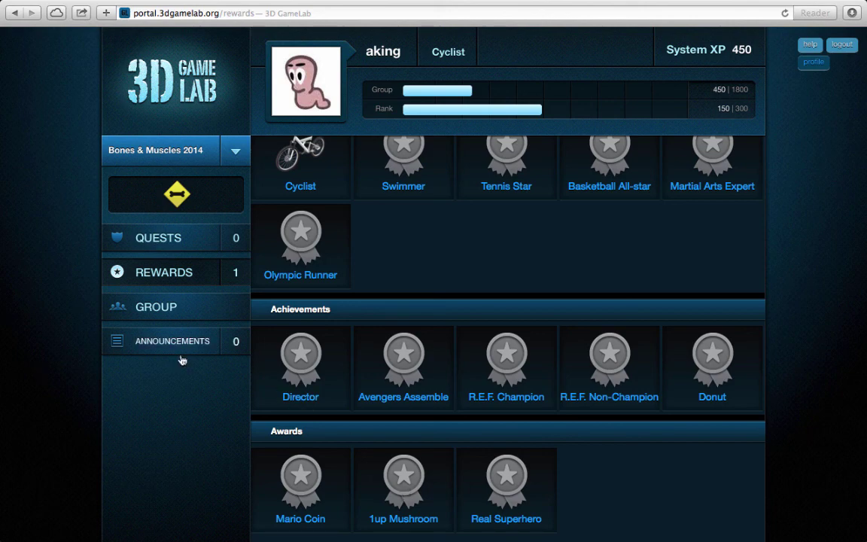
# Return to the quests and preview the summary and prerequisites of the Bones on the Brain quest.
pyautogui.click(174, 238)
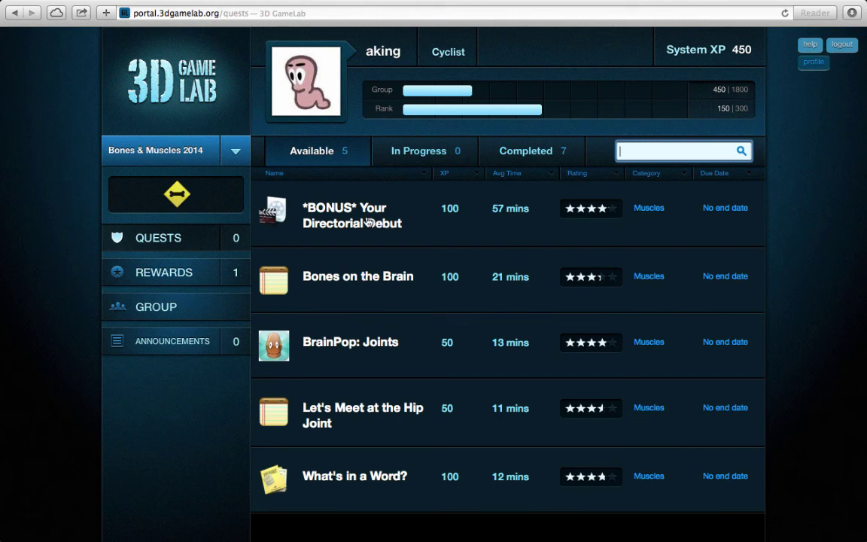
pyautogui.click(351, 289)
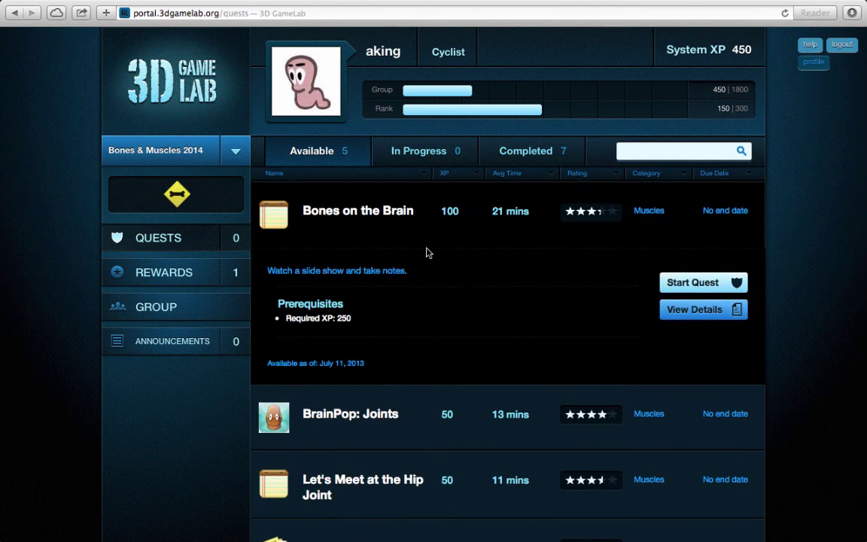
pyautogui.click(315, 207)
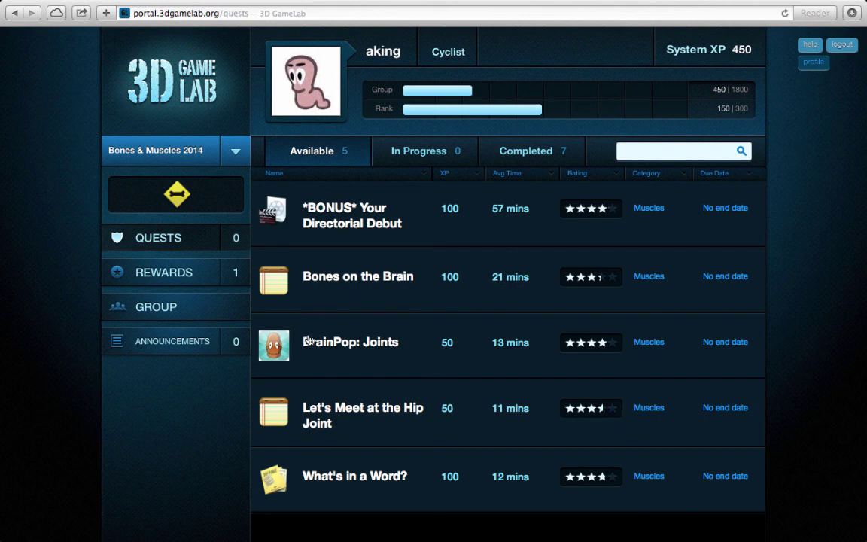
# Start the BrainPop: Joints quest and drop it again.
pyautogui.click(360, 350)
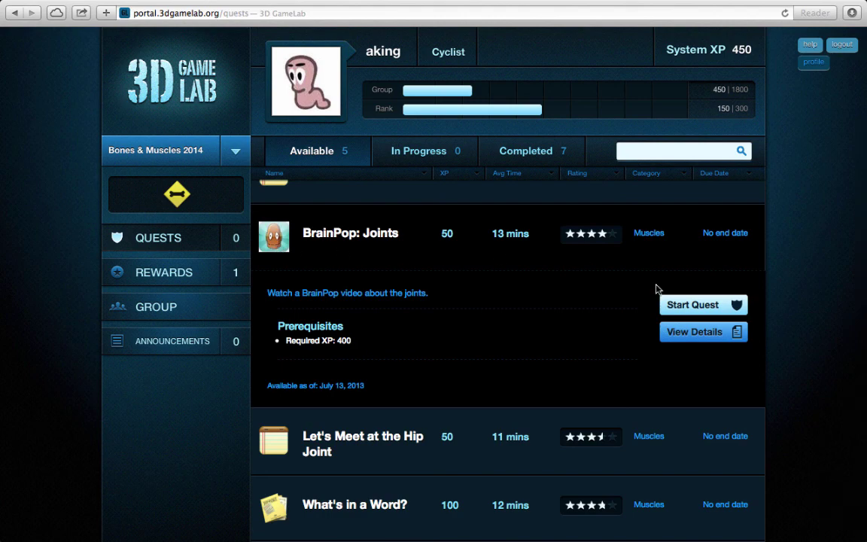
pyautogui.click(691, 307)
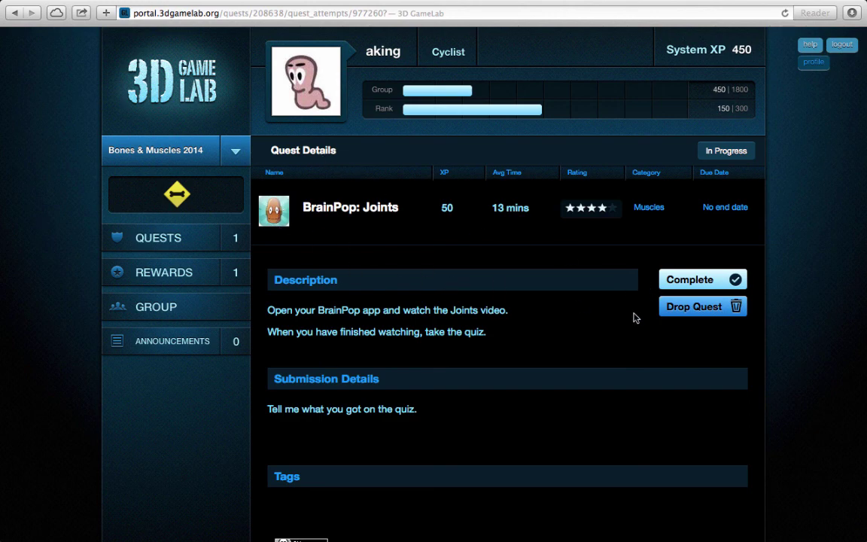
pyautogui.click(682, 315)
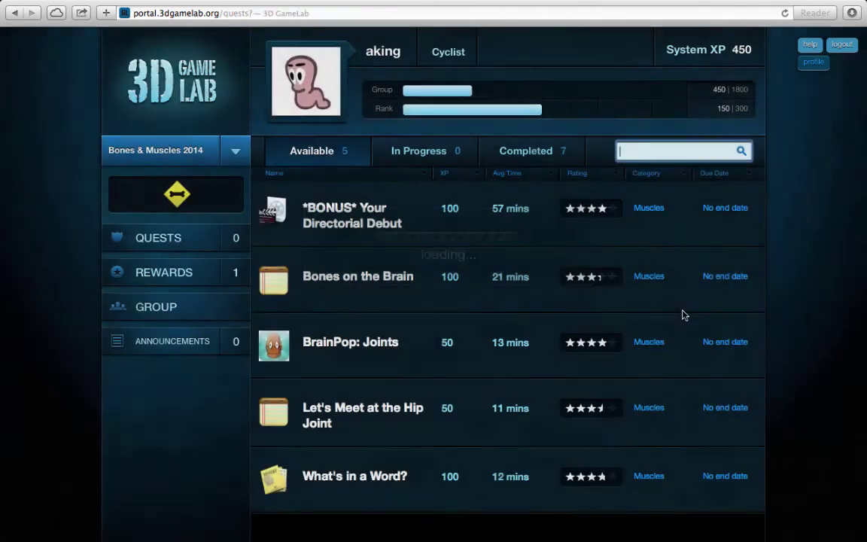
# Start the Bones on the Brain quest and read its description and submission details.
pyautogui.click(344, 277)
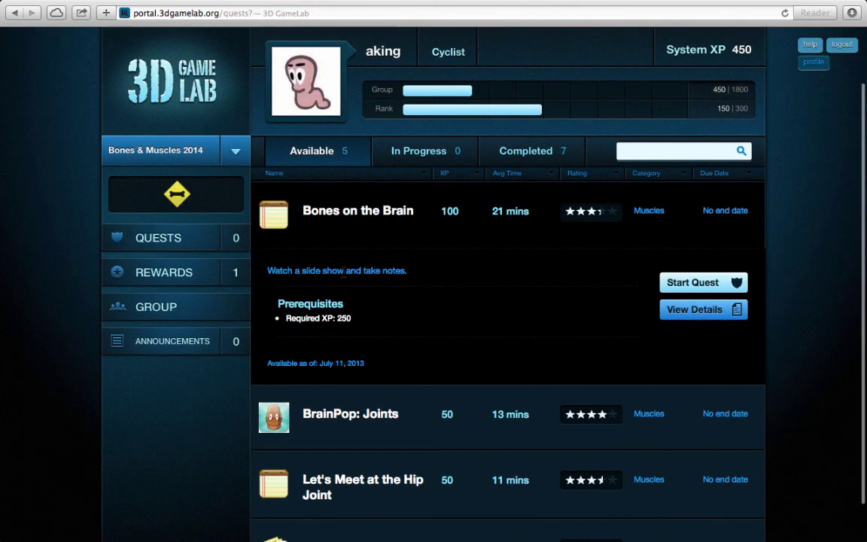
pyautogui.click(686, 285)
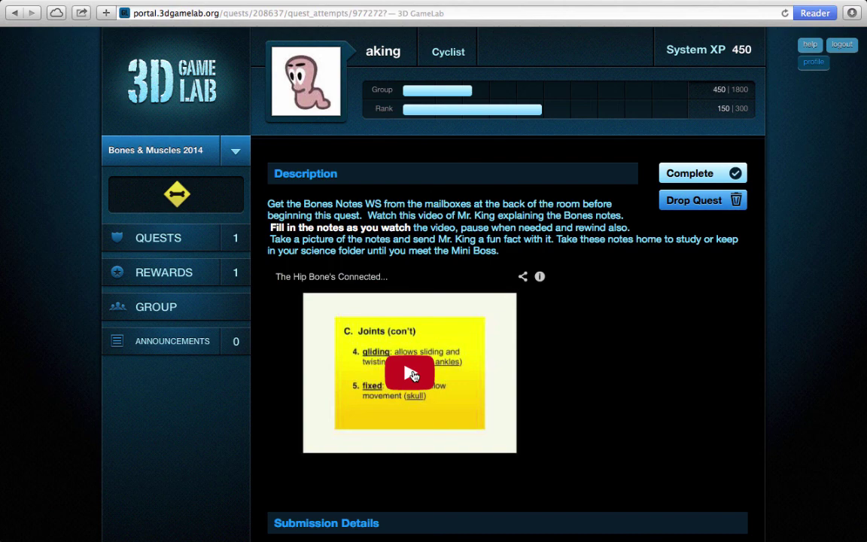
pyautogui.scroll(-3, 412, 374)
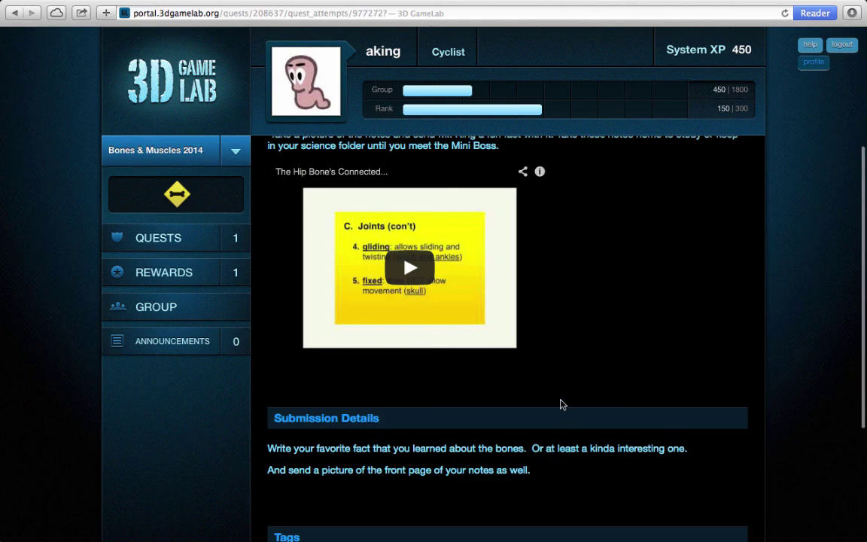
pyautogui.scroll(5, 566, 316)
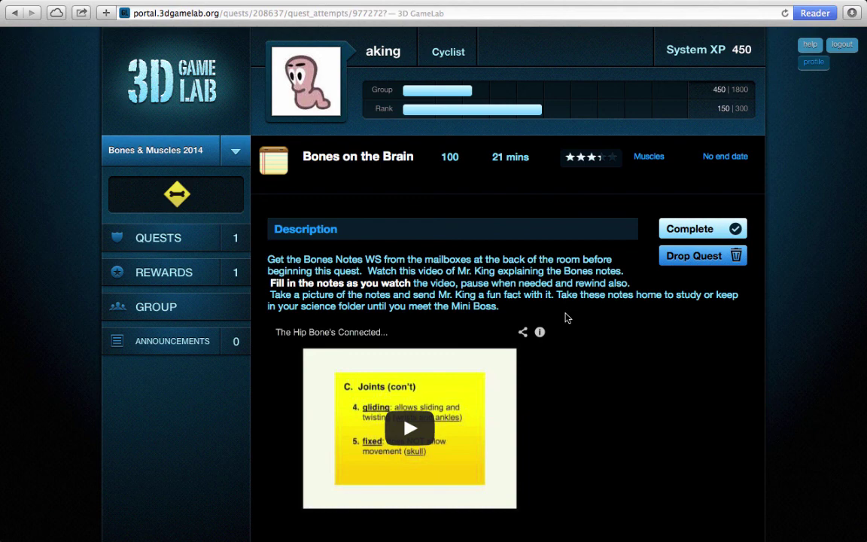
# Try out the completion form of the Bones on the Brain quest with an added attachment field, and cancel it.
pyautogui.click(696, 229)
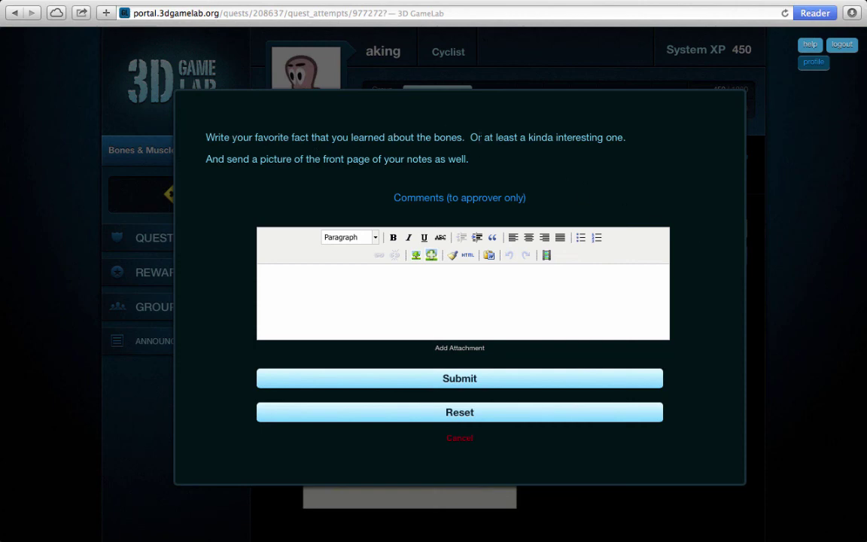
pyautogui.click(404, 279)
pyautogui.click(456, 348)
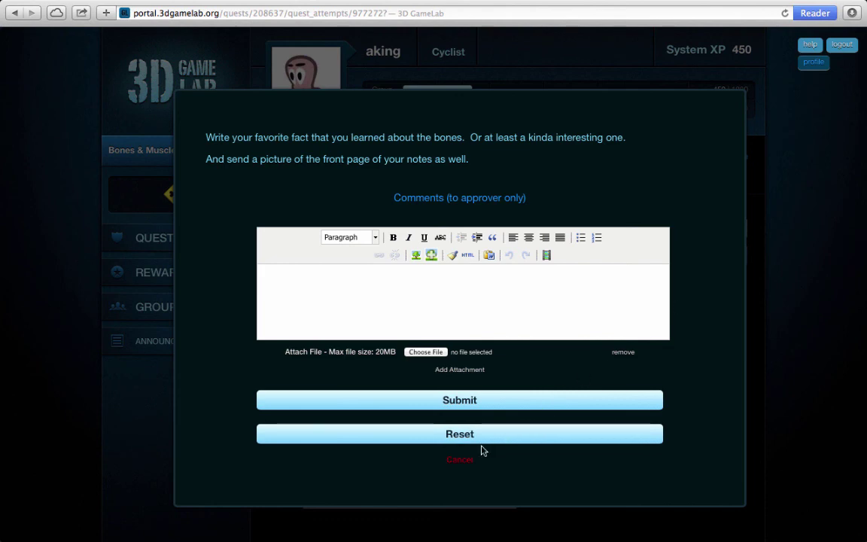
pyautogui.click(460, 461)
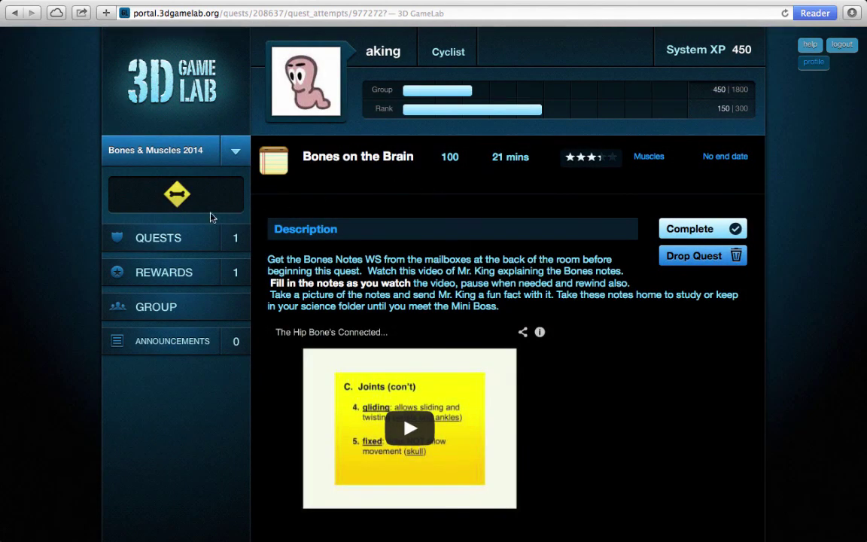
# Check the quests in progress and look through the completed quests.
pyautogui.click(172, 239)
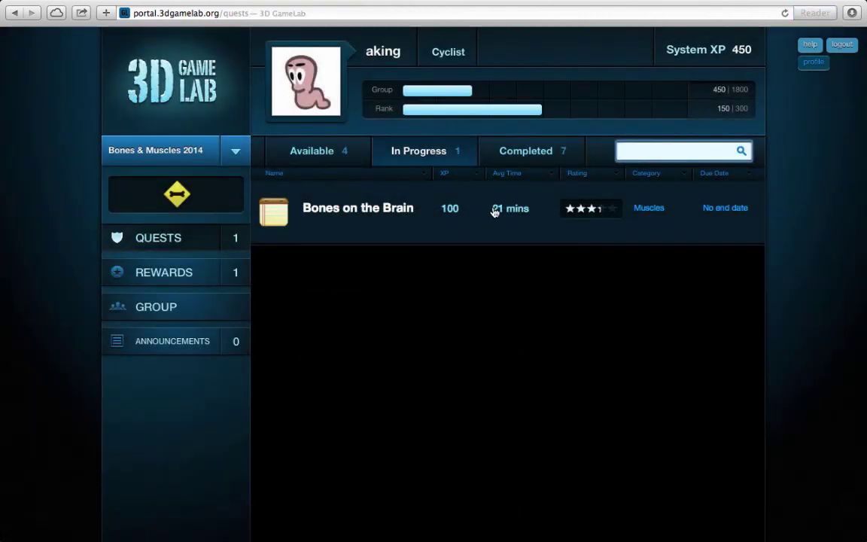
pyautogui.click(528, 157)
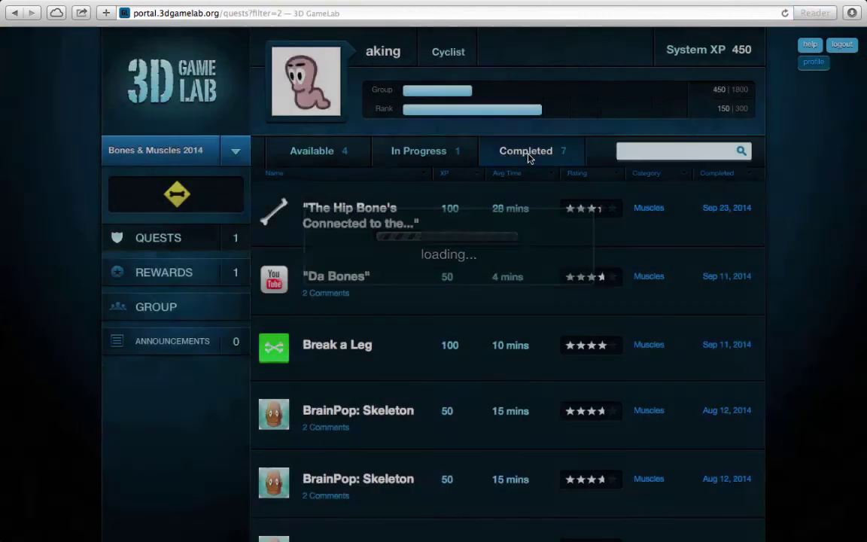
pyautogui.scroll(-3, 420, 350)
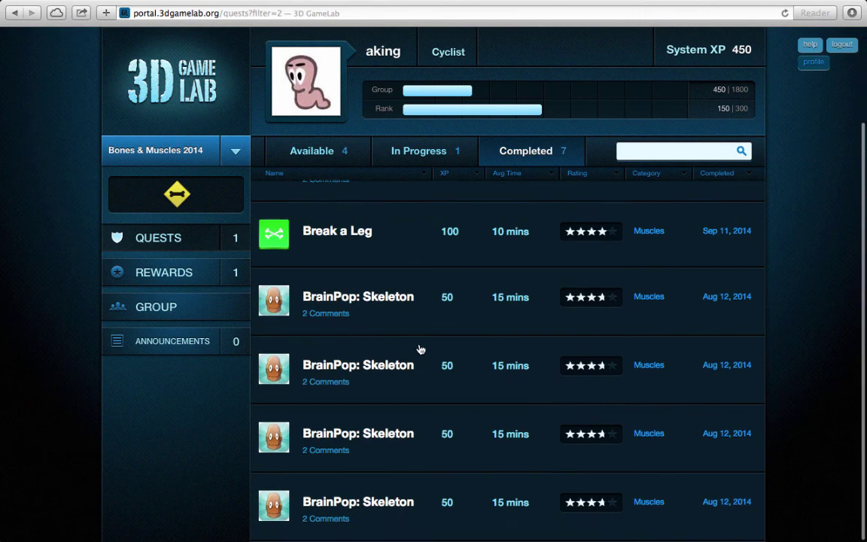
pyautogui.scroll(3, 420, 350)
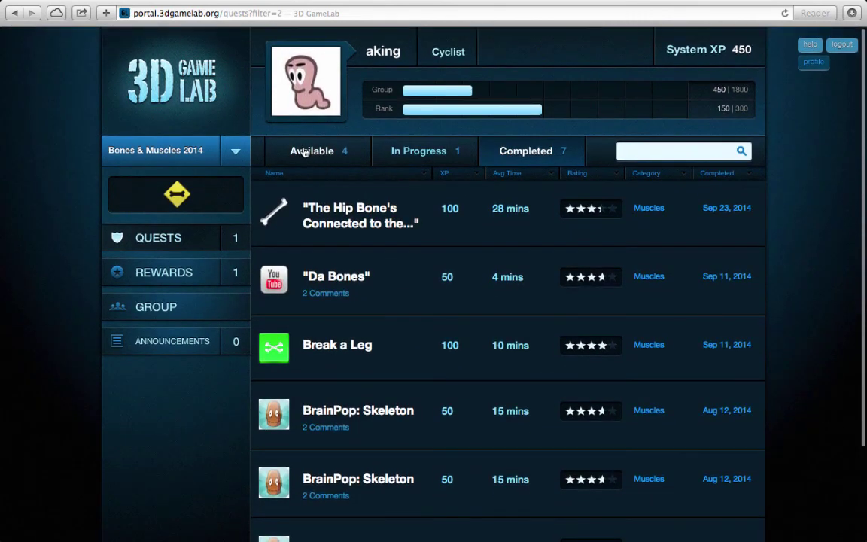
# Return to the available quests and preview the *BONUS* Your Directorial Debut quest.
pyautogui.click(304, 151)
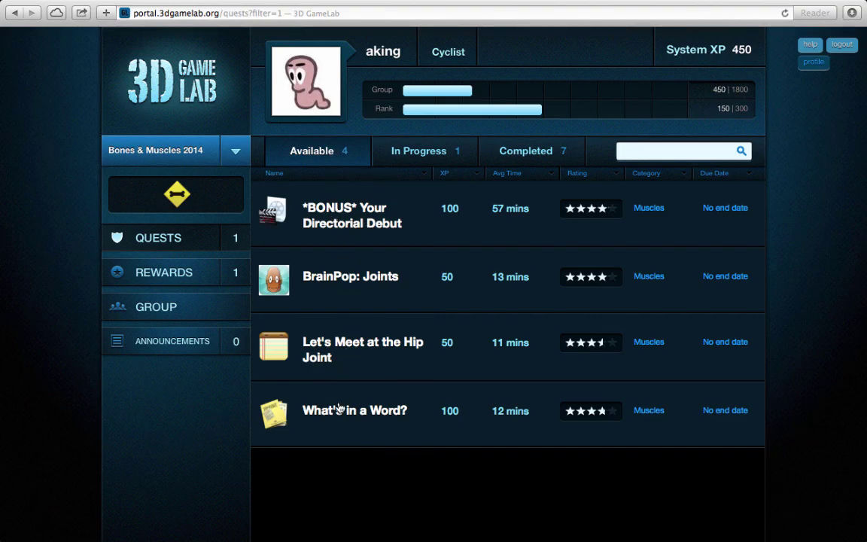
pyautogui.click(354, 218)
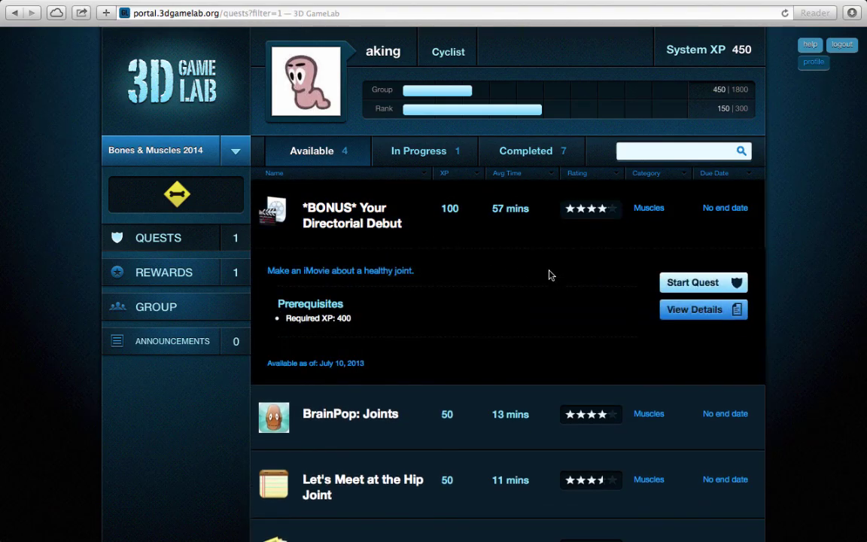
# Start the *BONUS* Your Directorial Debut quest and read its description, how-to video sections and submission details.
pyautogui.click(669, 283)
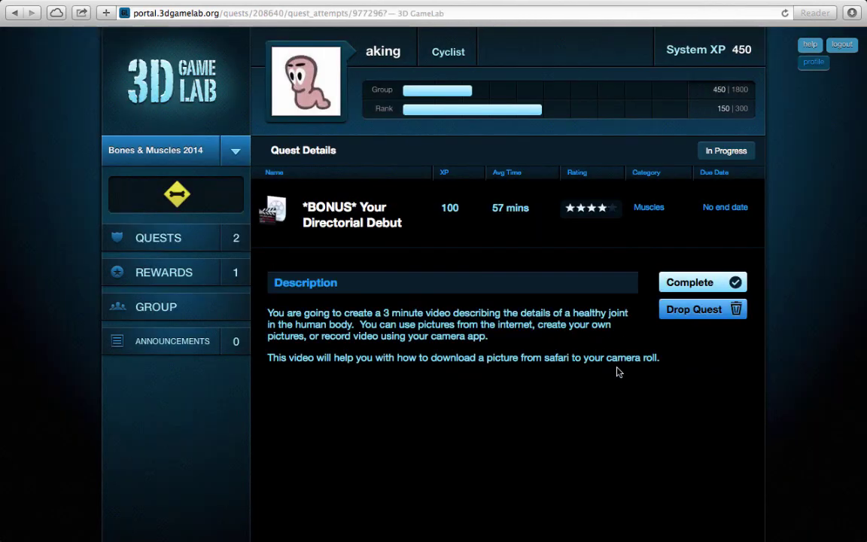
pyautogui.scroll(-3, 617, 372)
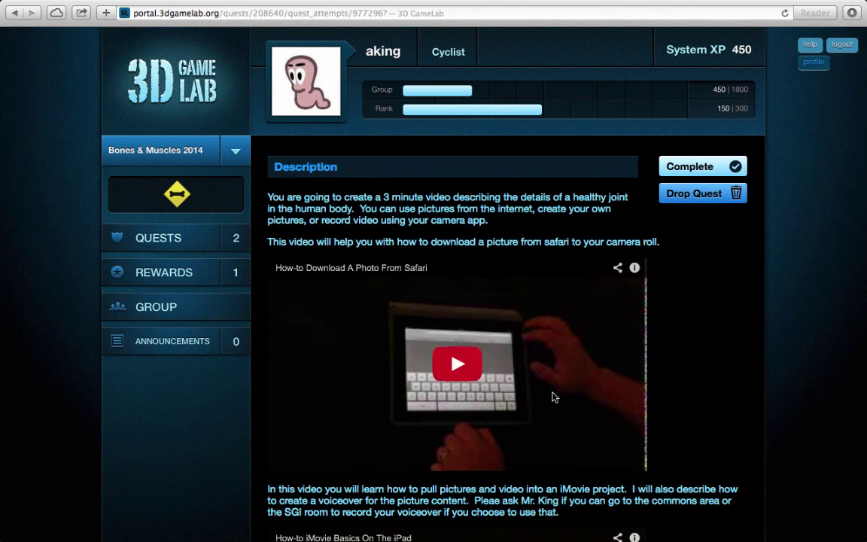
pyautogui.scroll(-8, 553, 396)
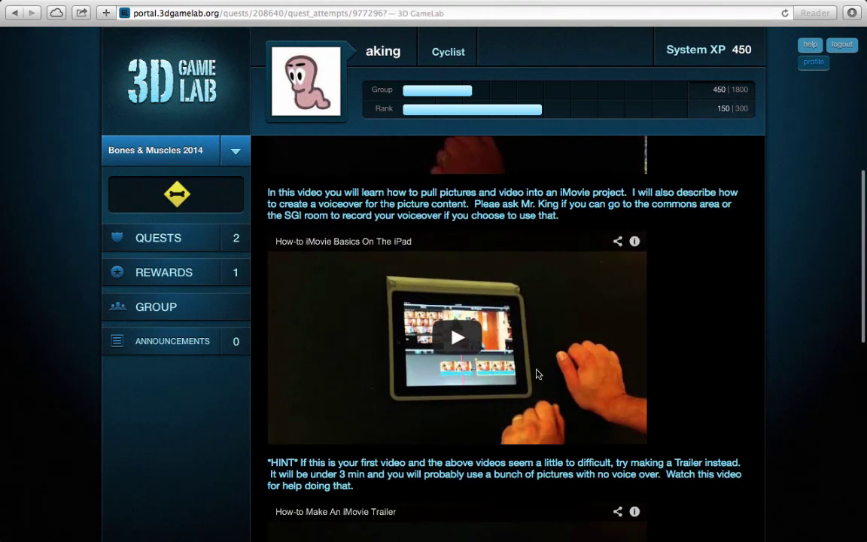
pyautogui.scroll(-6, 557, 399)
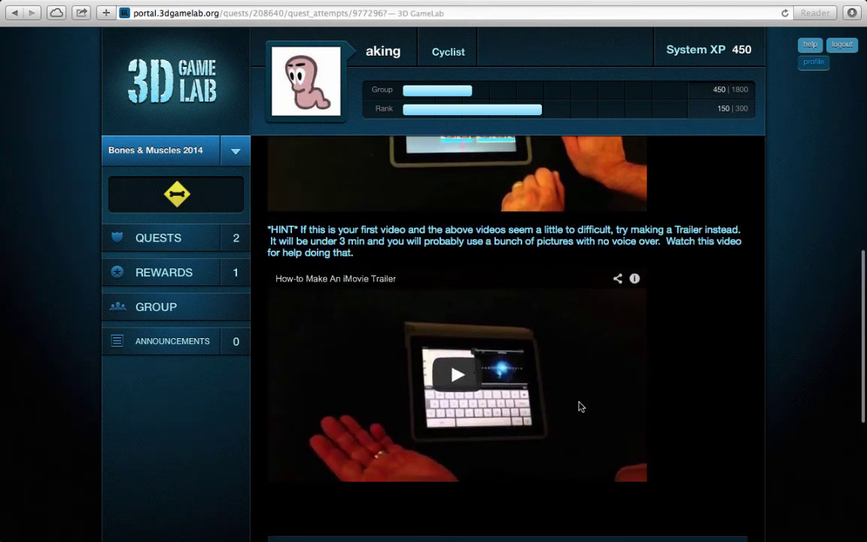
pyautogui.scroll(-5, 568, 401)
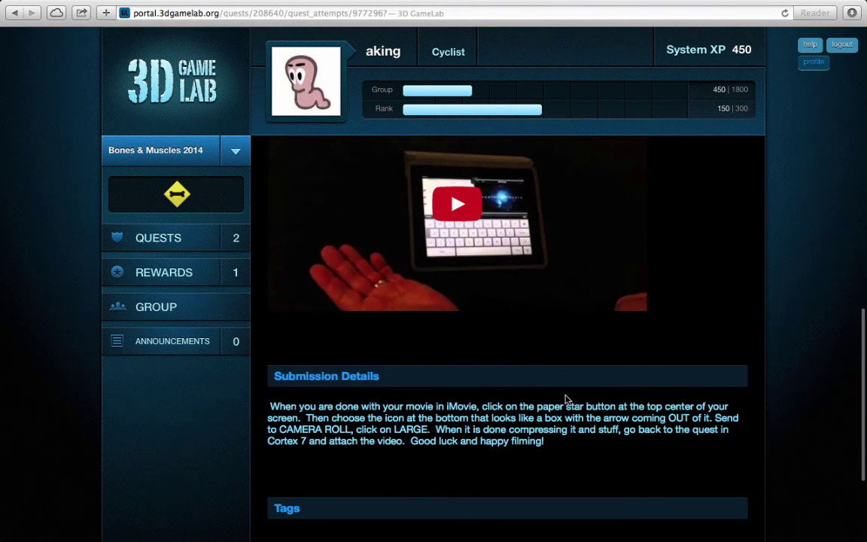
pyautogui.scroll(15, 566, 399)
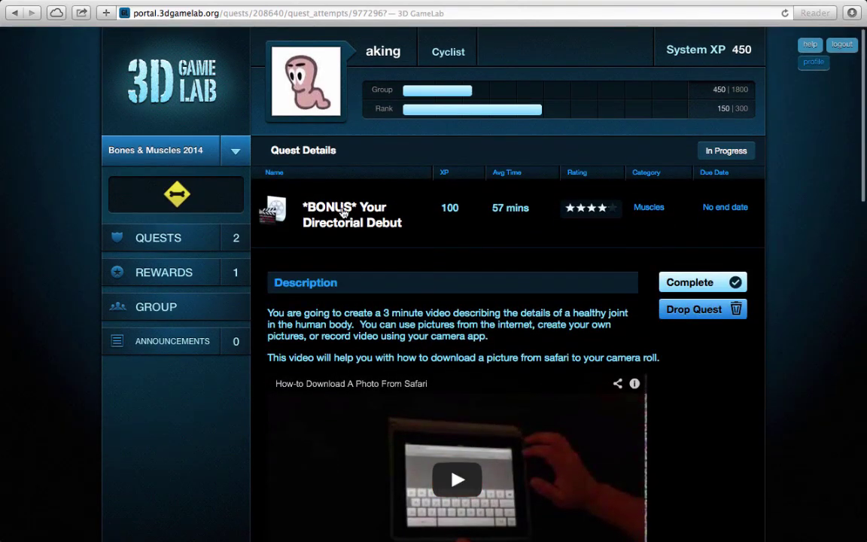
# Return to the quest list and check the quests in progress and those still available.
pyautogui.click(188, 237)
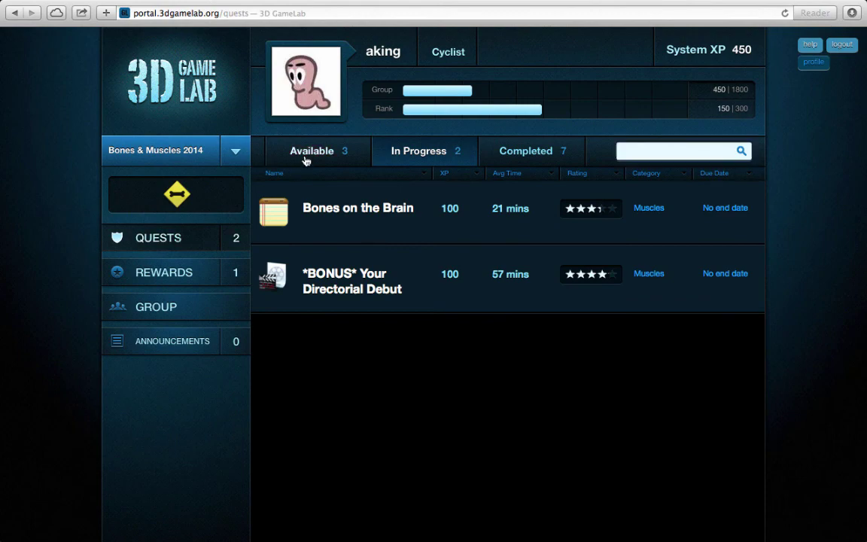
pyautogui.click(306, 154)
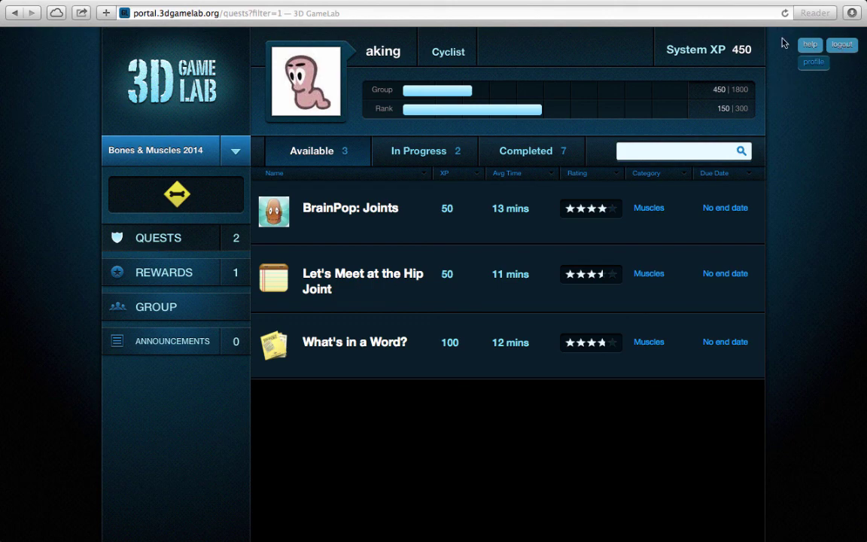
# Log out of the student account, sign in with the teacher's gamer tag and account password, and dismiss the sign-in notice.
pyautogui.click(839, 44)
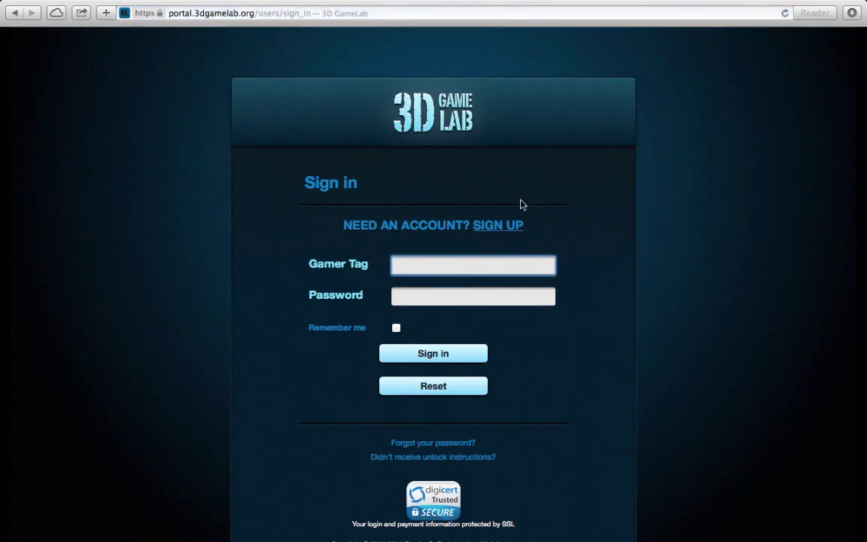
pyautogui.write('mrbongoclown')
pyautogui.press('Tab')
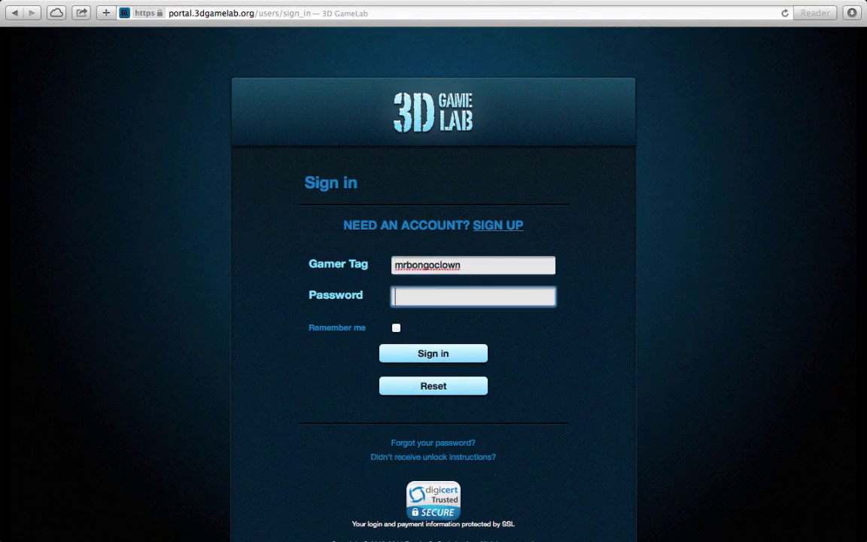
pyautogui.write('********')
pyautogui.press('Return')
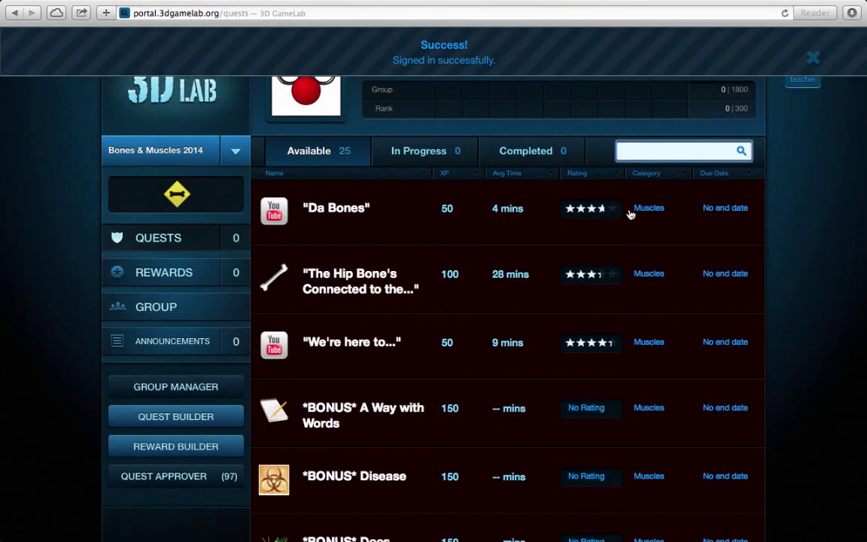
pyautogui.click(813, 62)
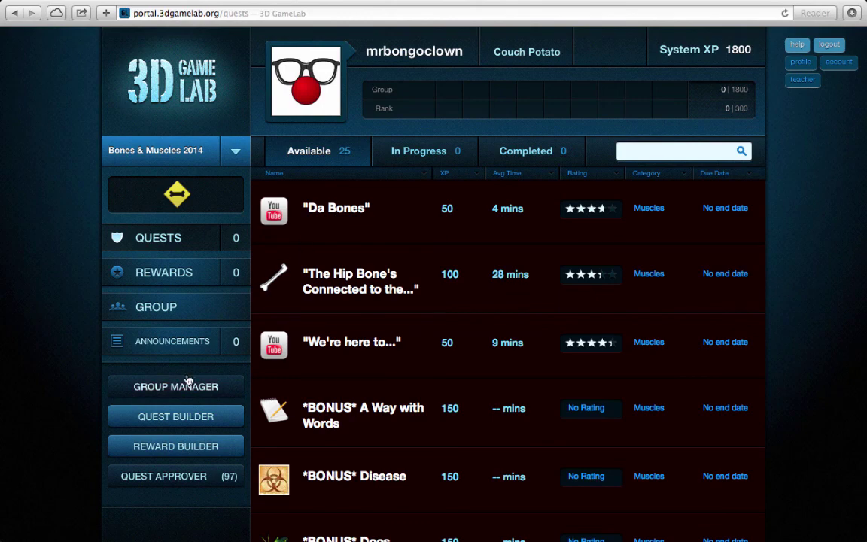
# Open the Quest Approver and inspect both 392100_image.jpg attachments of the first Are You Tired Yet? submission.
pyautogui.click(169, 483)
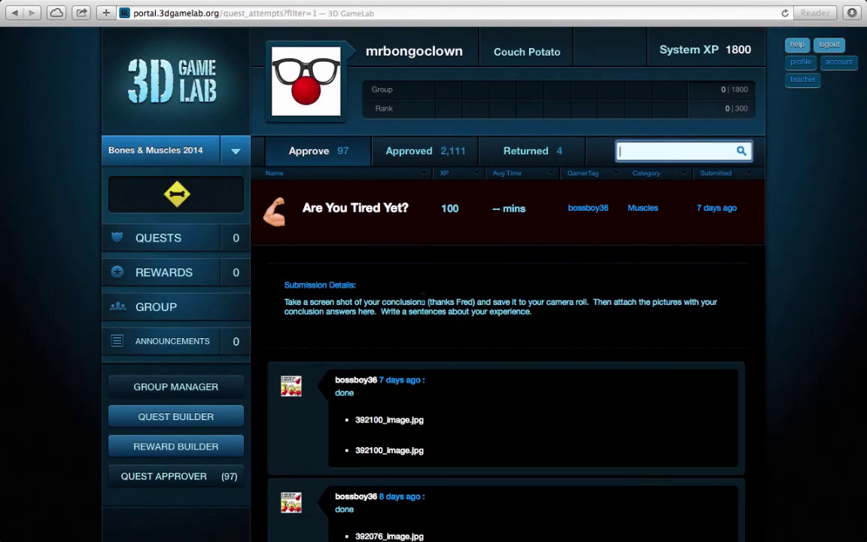
pyautogui.scroll(-4, 406, 339)
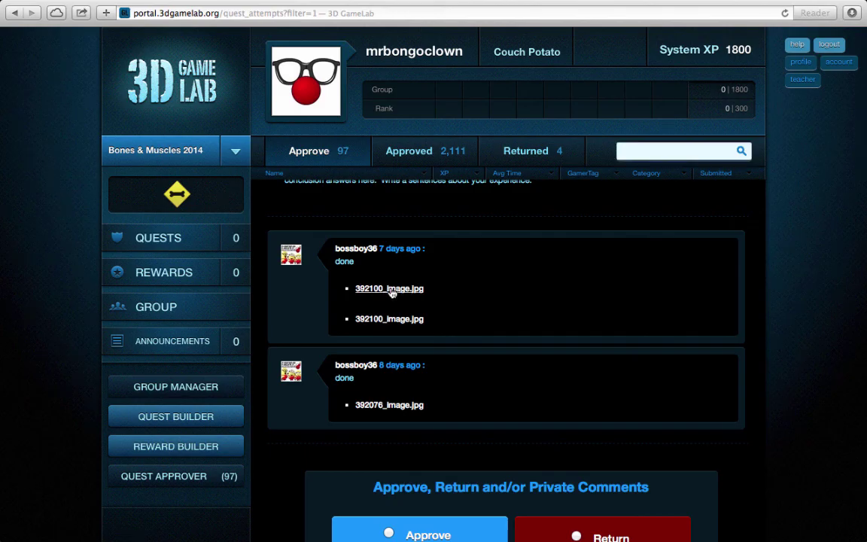
pyautogui.click(392, 292)
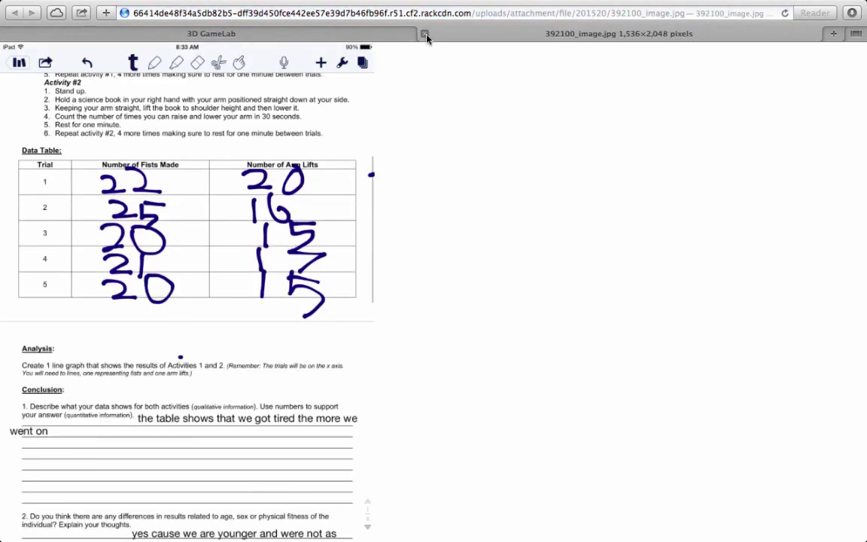
pyautogui.click(426, 35)
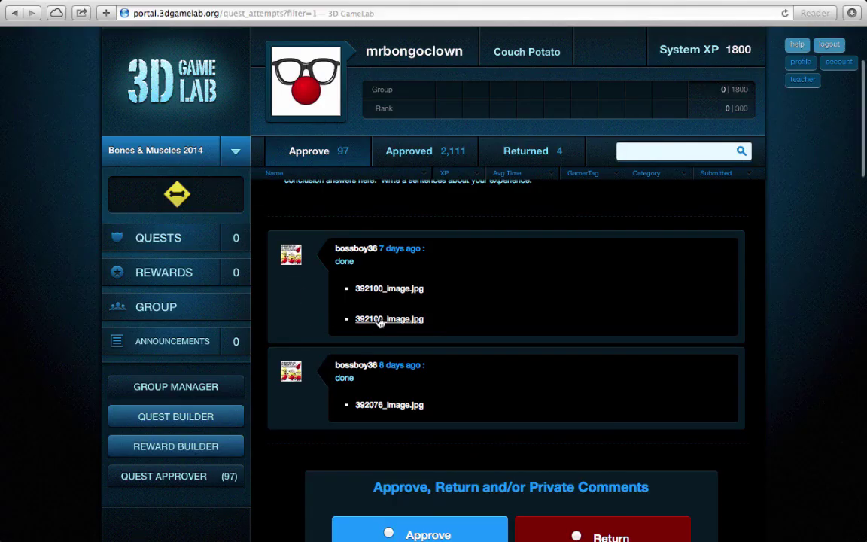
pyautogui.click(380, 319)
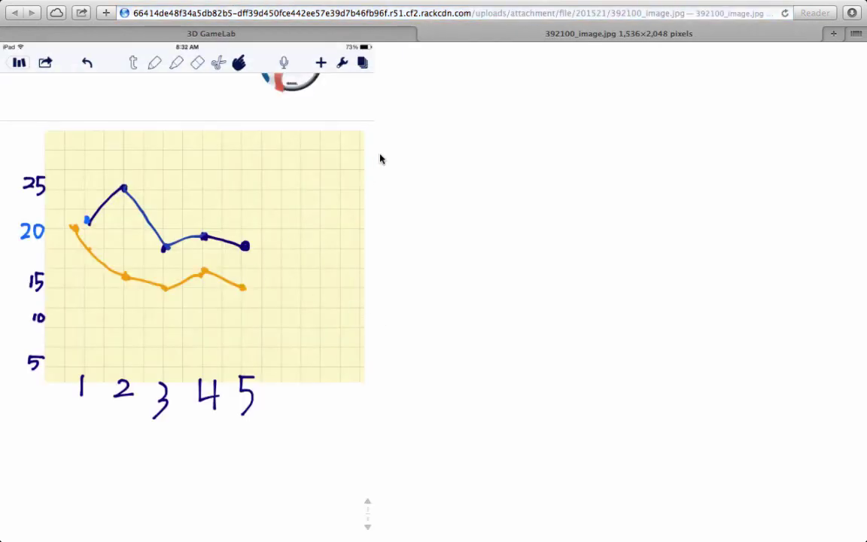
pyautogui.click(425, 34)
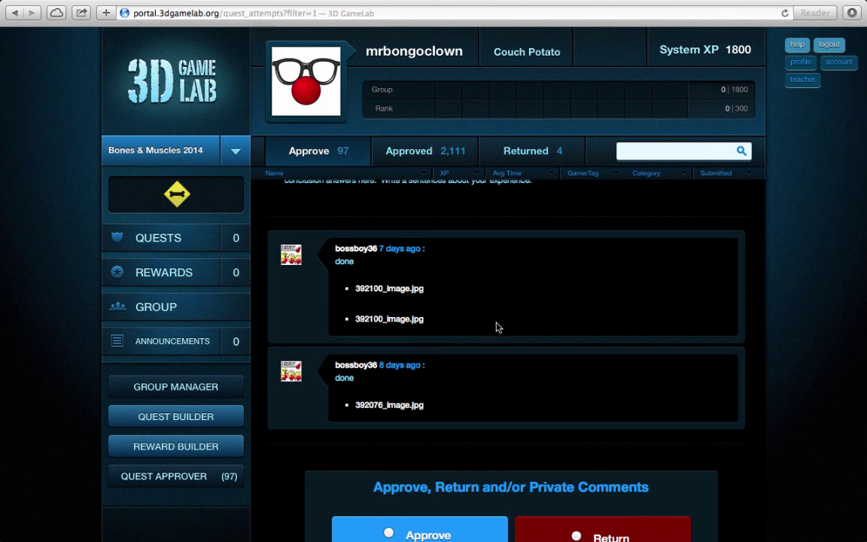
# Look through the reward choices for approving the Are You Tired Yet? submission and try out the Return option with its comment field.
pyautogui.scroll(-5, 497, 326)
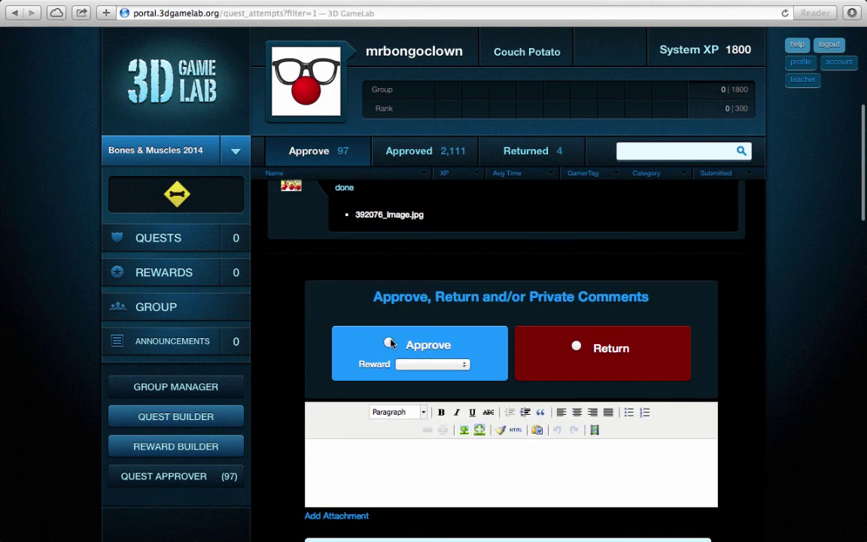
pyautogui.click(389, 344)
pyautogui.click(416, 364)
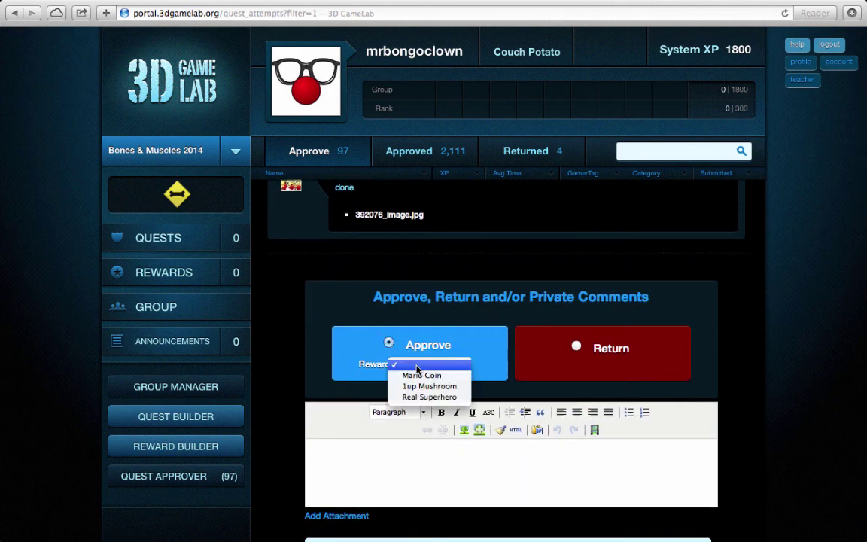
pyautogui.click(497, 345)
pyautogui.click(576, 346)
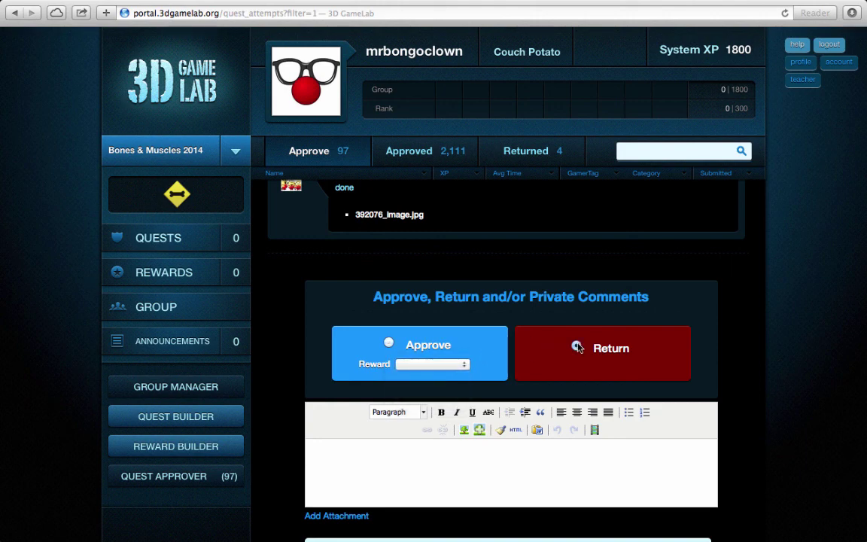
pyautogui.click(435, 457)
pyautogui.scroll(-3, 435, 457)
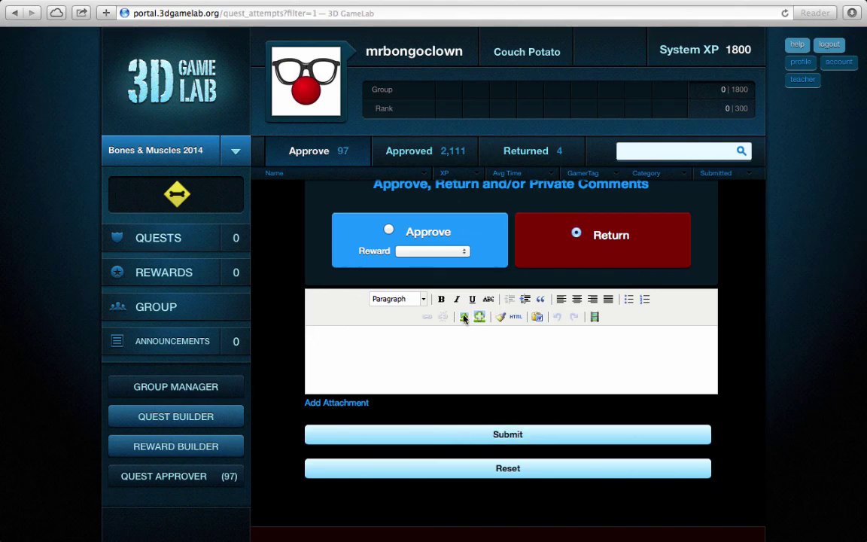
# Approve the Are You Tired Yet? submission without a reward or comment and submit the decision.
pyautogui.click(388, 229)
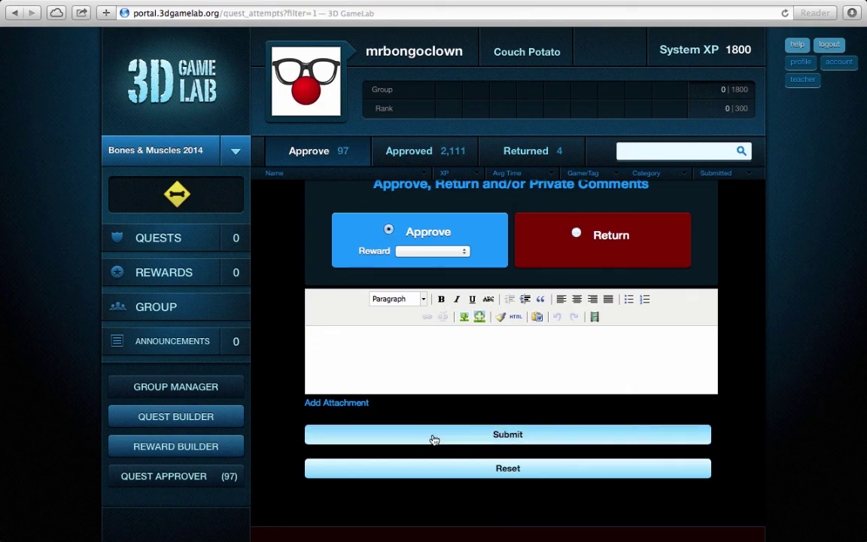
pyautogui.click(472, 441)
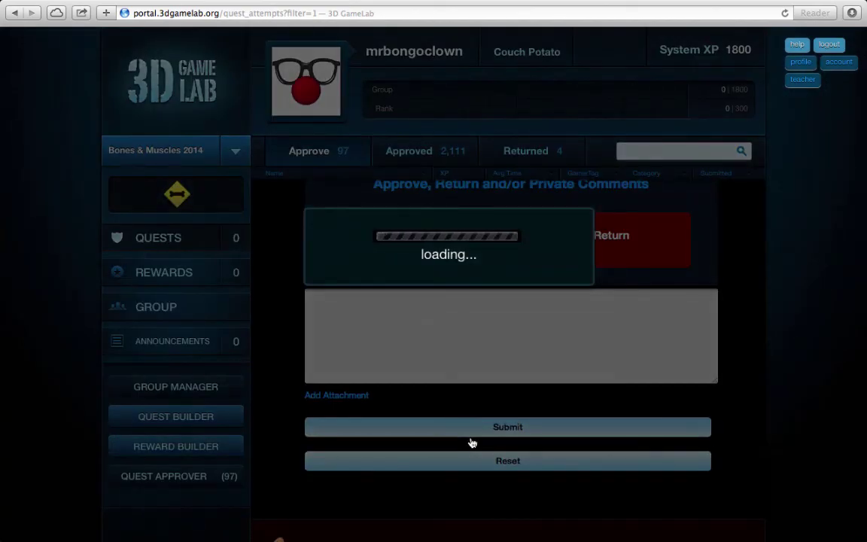